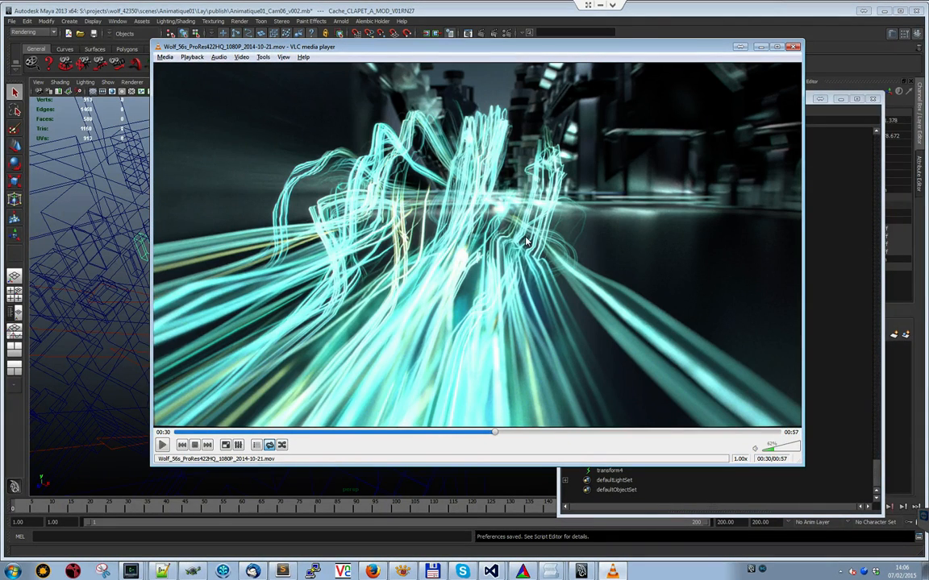
- Review the gear-city video at about 00:35, 00:17, 00:11 and 00:08, and close the media player
click(547, 433)
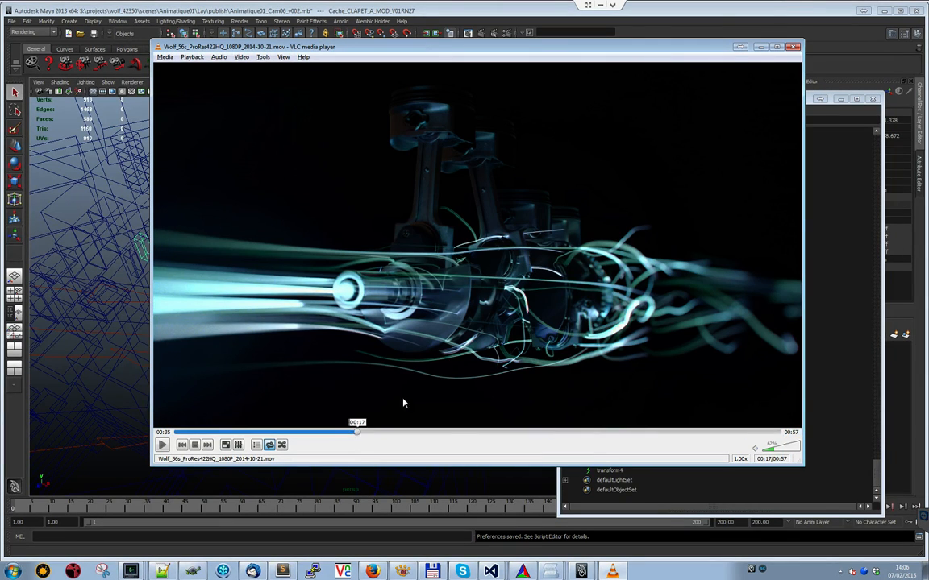
click(357, 433)
click(295, 433)
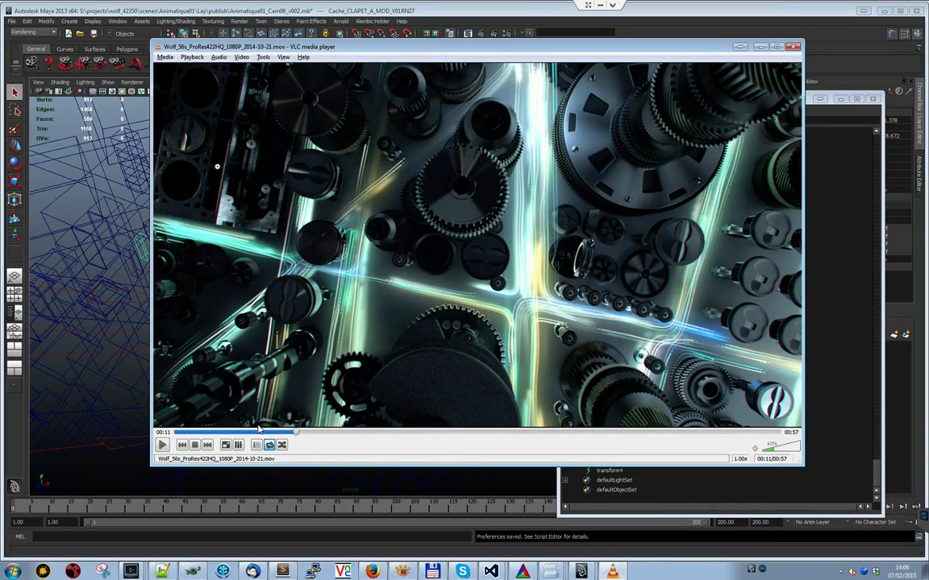
click(258, 433)
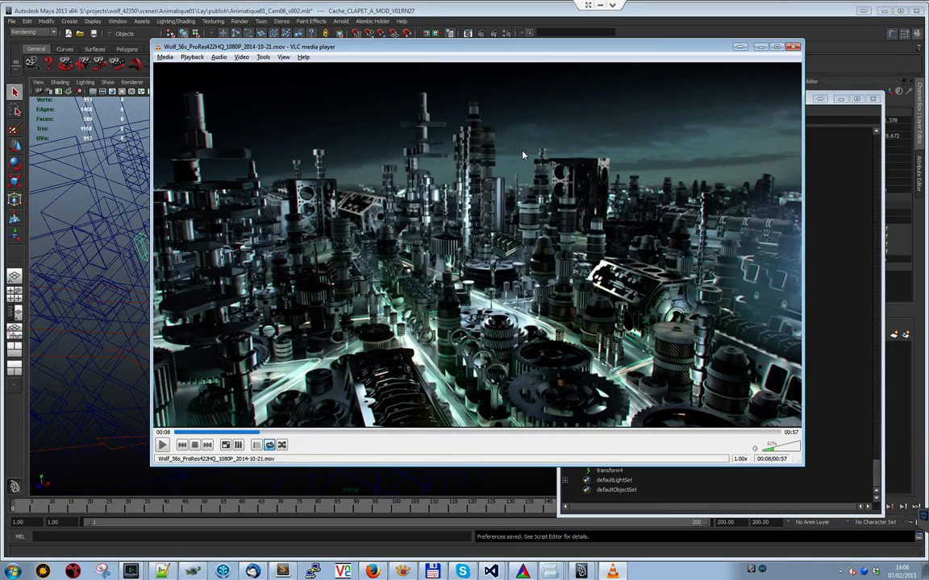
click(794, 49)
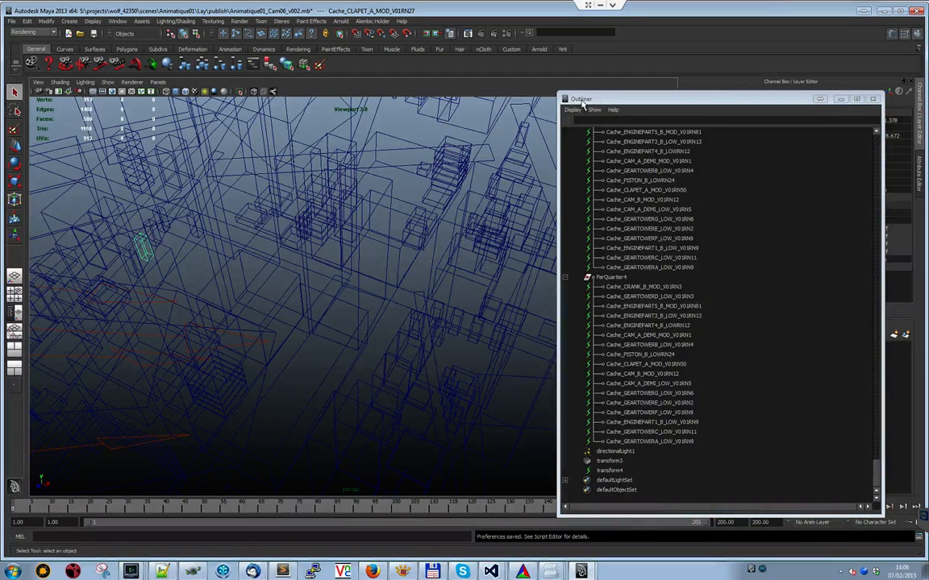
- Browse the Outliner hierarchy from the FarQuarter groups up to group10 and back, and move the Outliner aside
drag(583, 100, 585, 101)
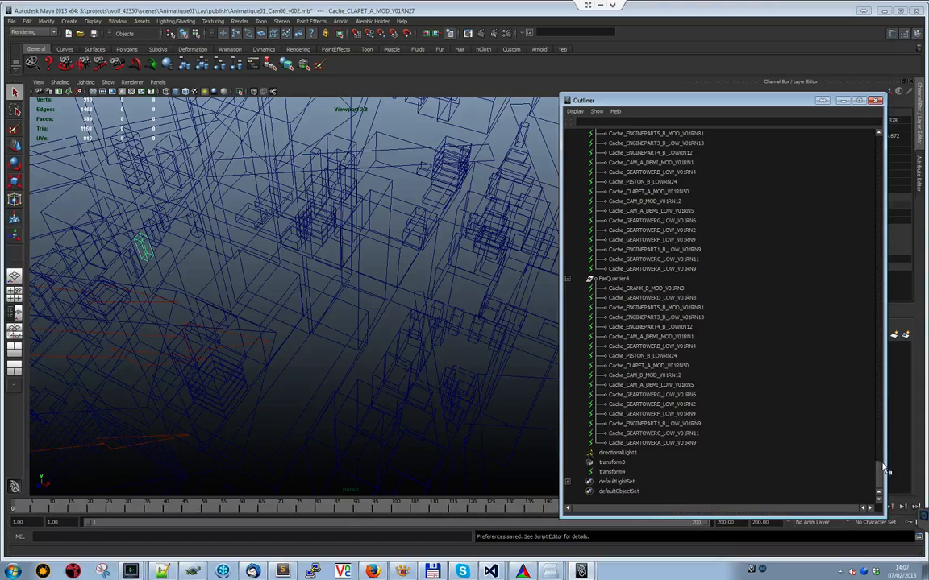
drag(881, 457, 900, 334)
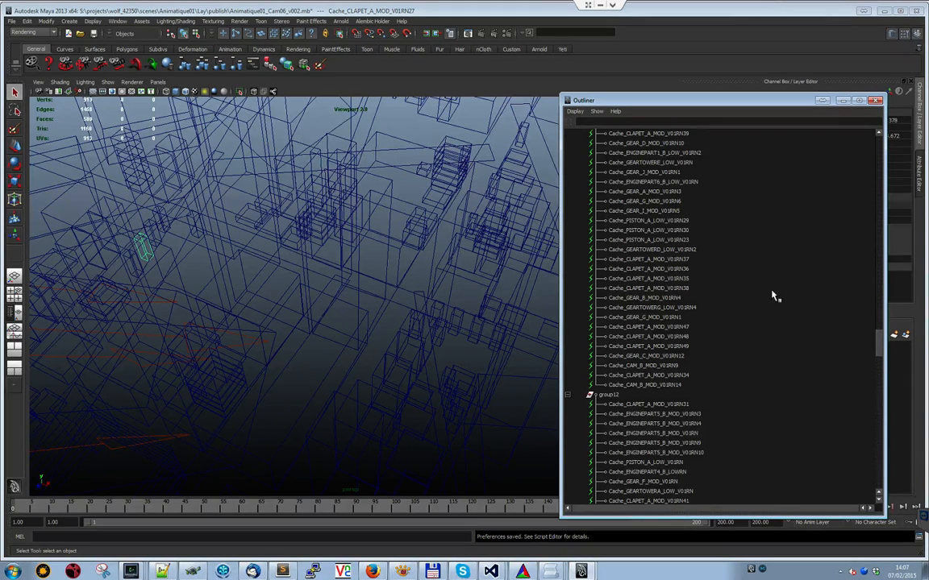
drag(875, 344, 884, 321)
drag(707, 101, 712, 44)
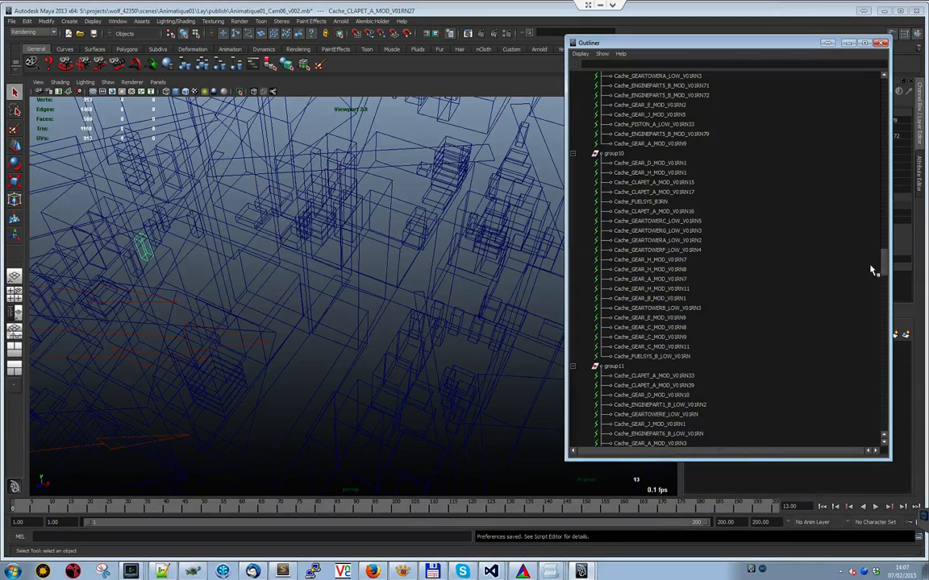
drag(882, 263, 884, 400)
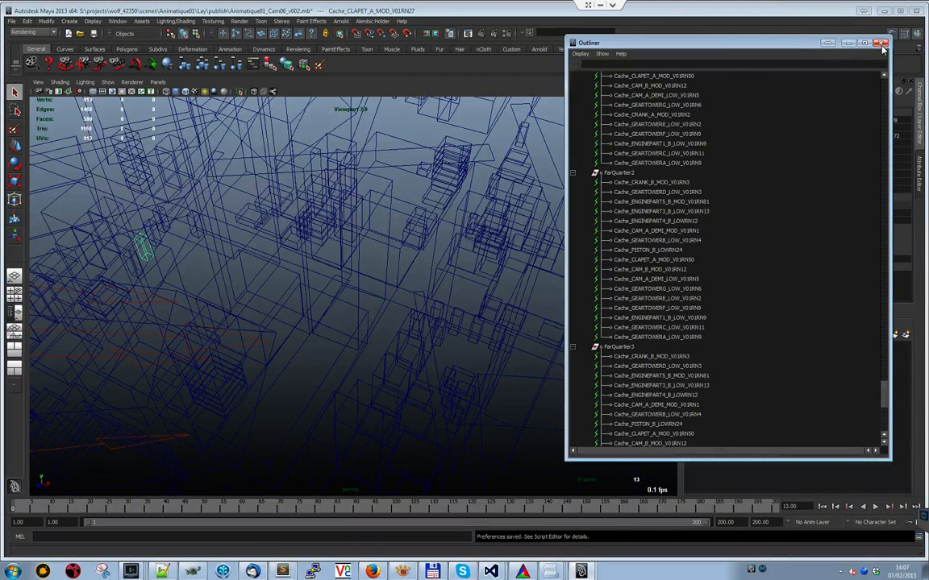
drag(588, 47, 667, 54)
- Examine the bounding-box layout of the city scene in the perspective view from several angles and distances
alt+drag(286, 208, 409, 291)
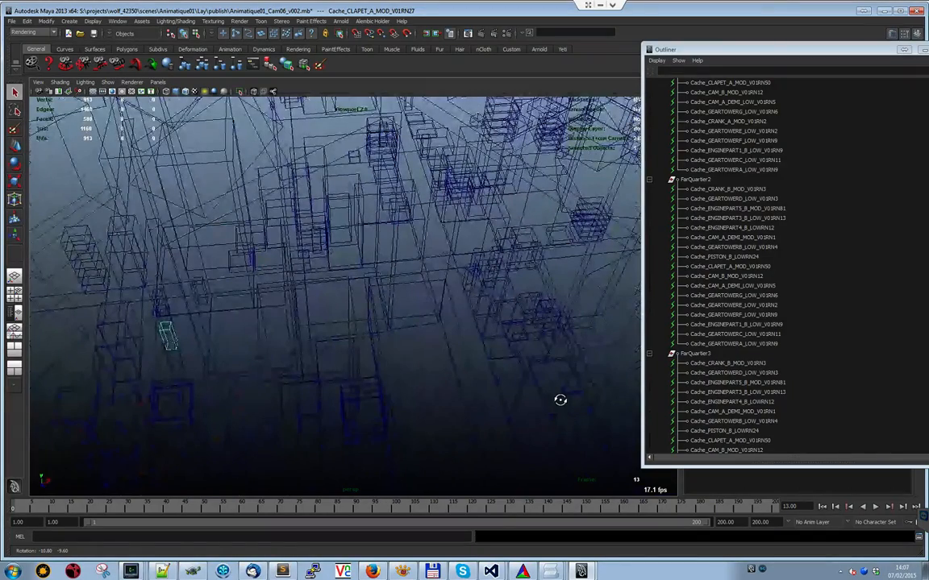
alt+right_drag(559, 398, 331, 313)
alt+drag(376, 287, 275, 315)
alt+right_drag(275, 315, 288, 290)
alt+right_drag(380, 290, 552, 300)
alt+drag(552, 300, 361, 303)
alt+middle_drag(360, 303, 184, 383)
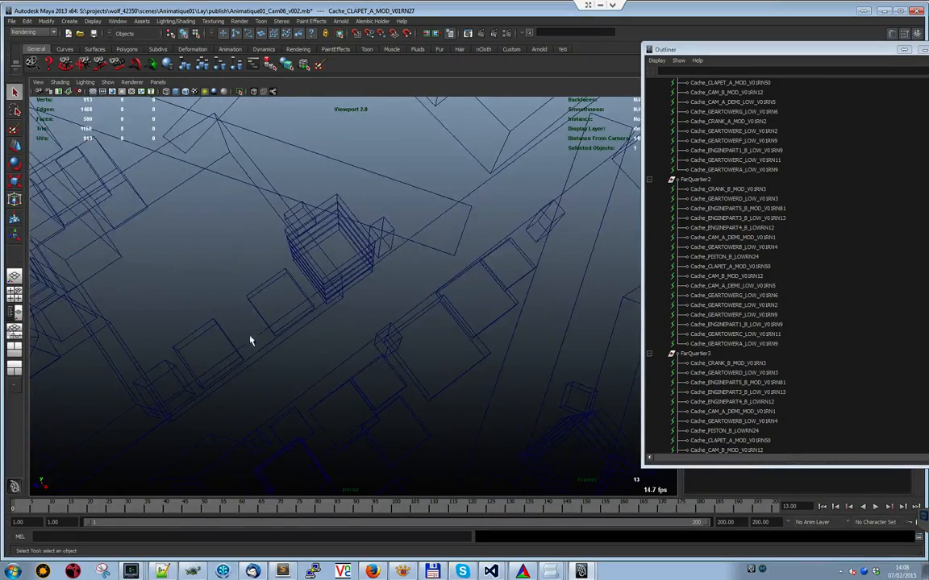
alt+middle_drag(305, 317, 412, 250)
- Filter the Outliner to show only Alembic Holder objects, browse the listed caches and move the Outliner clear of the viewport
drag(679, 50, 574, 49)
click(574, 60)
mouse_move(613, 74)
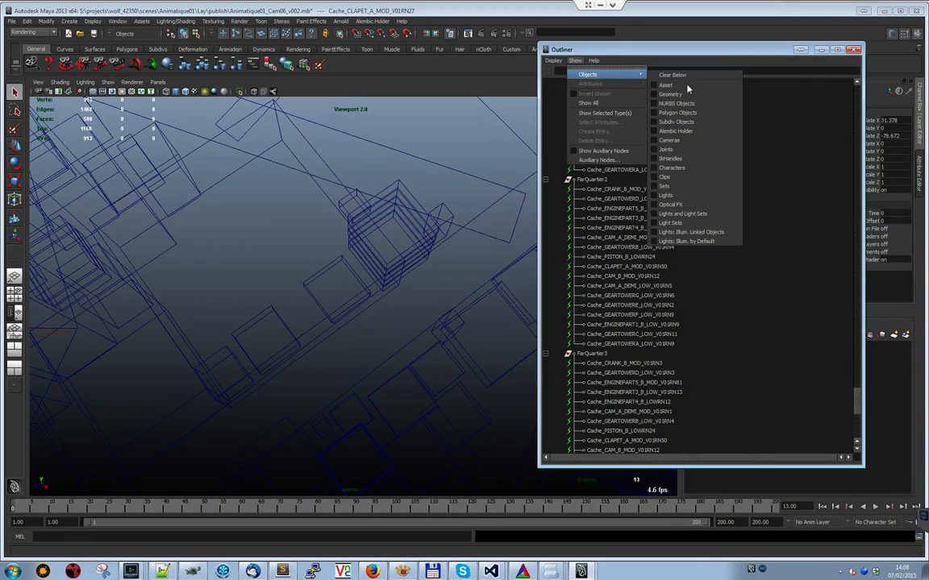
click(657, 133)
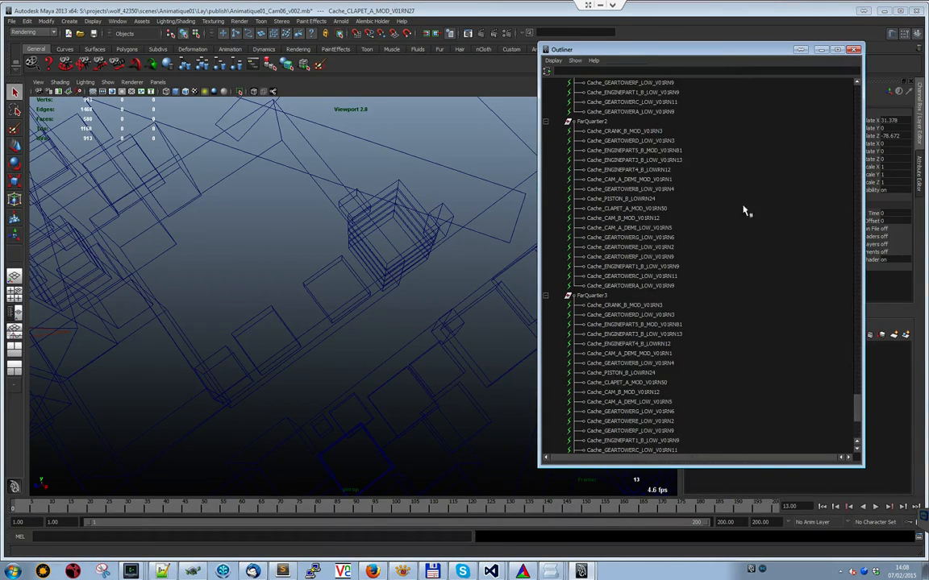
scroll(852, 253, up, 15)
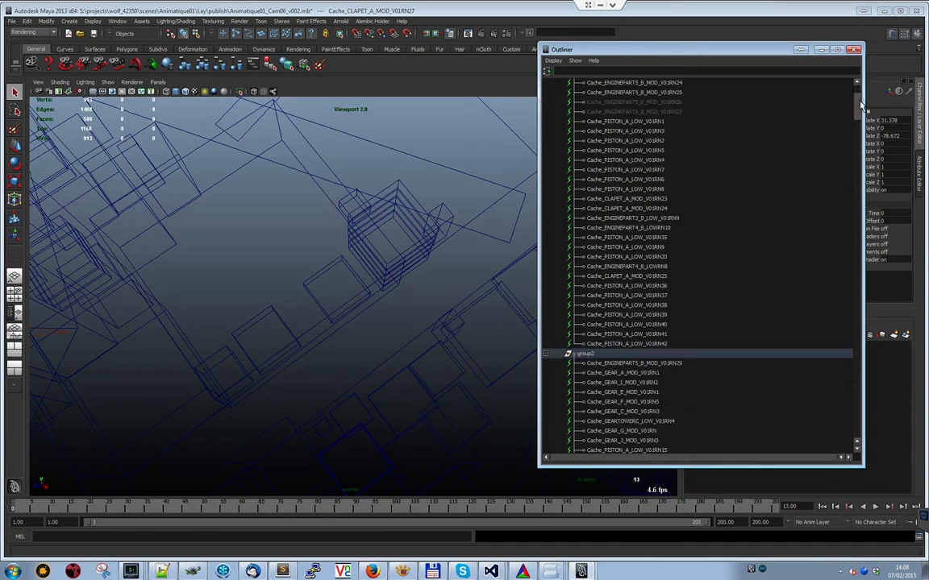
drag(619, 50, 771, 60)
- Duplicate the top ENGINEPART5_B cache of the stacked boxes and move the copy away from the stack
click(439, 182)
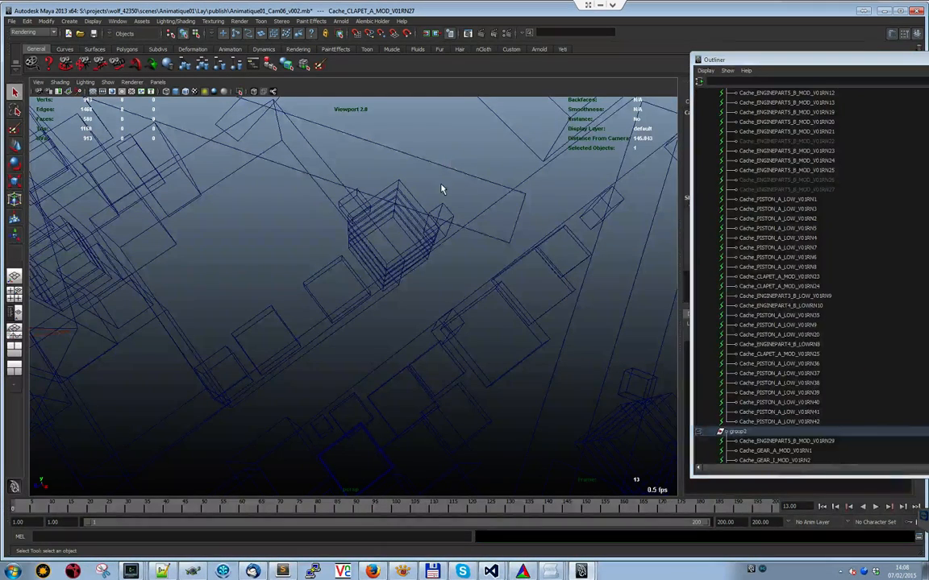
click(368, 288)
alt+drag(321, 291, 408, 214)
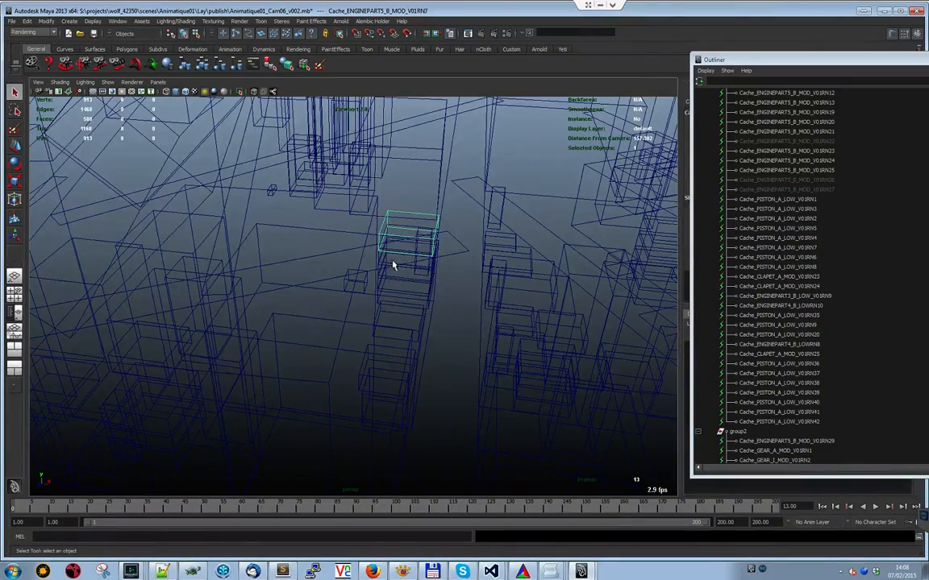
alt+drag(386, 247, 456, 164)
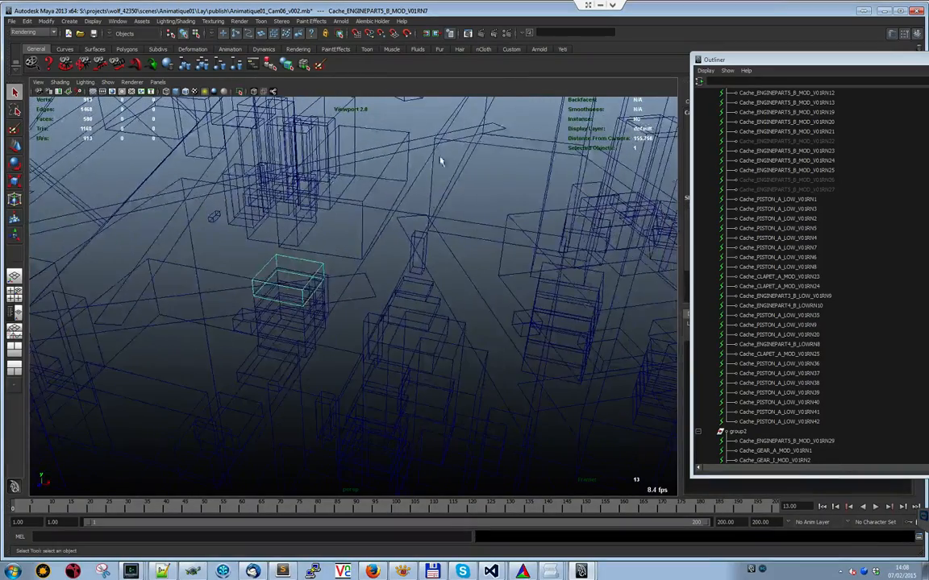
alt+drag(317, 200, 319, 200)
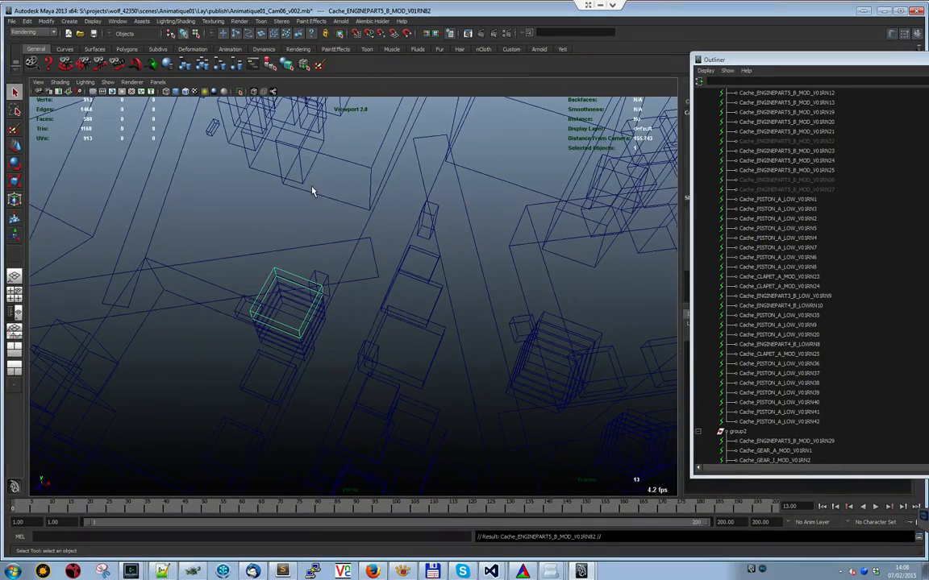
click(285, 309)
key(w)
mouse_move(309, 250)
mouse_down()
mouse_move(322, 222)
mouse_move(313, 237)
mouse_up()
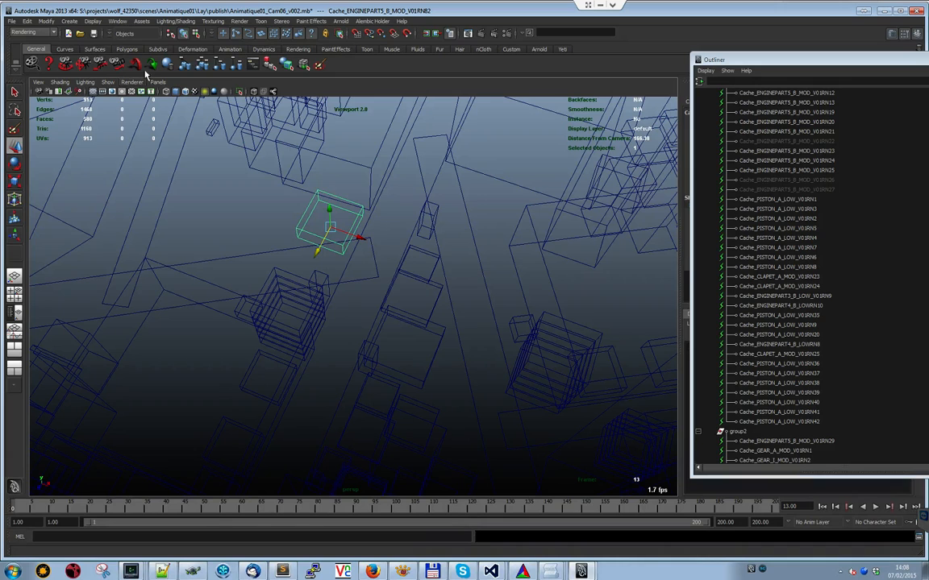
- Switch the perspective view's shading from bounding box to wireframe
click(83, 173)
click(64, 83)
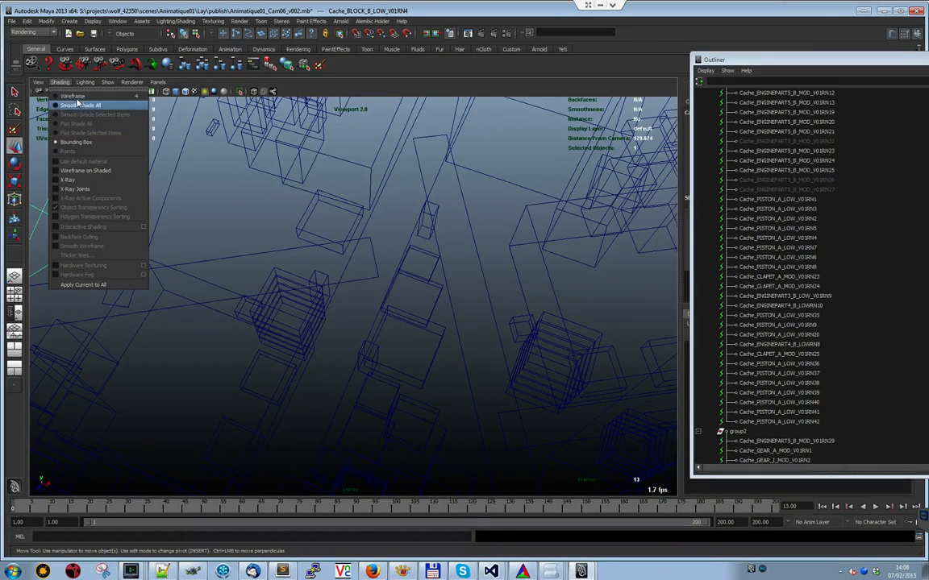
click(99, 105)
- Inspect the wireframe engine blocks, gears and road strips from different angles and distances
alt+drag(225, 211, 263, 186)
alt+drag(423, 169, 377, 213)
alt+drag(512, 167, 215, 234)
alt+middle_drag(216, 235, 199, 222)
alt+drag(199, 223, 329, 277)
scroll(342, 264, down, 9)
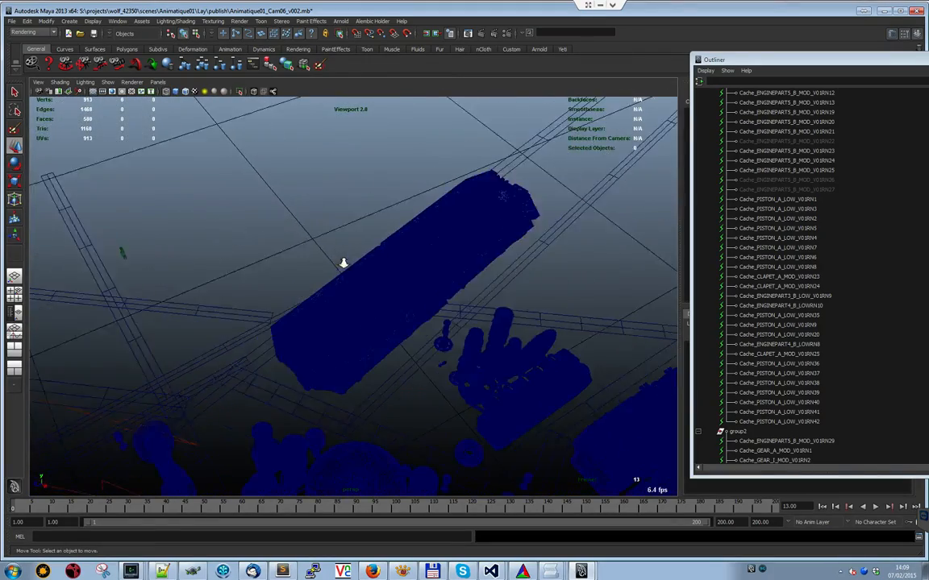
alt+middle_drag(337, 272, 450, 109)
scroll(503, 175, down, 6)
alt+drag(349, 290, 484, 241)
alt+right_drag(483, 240, 541, 238)
alt+right_drag(451, 232, 475, 233)
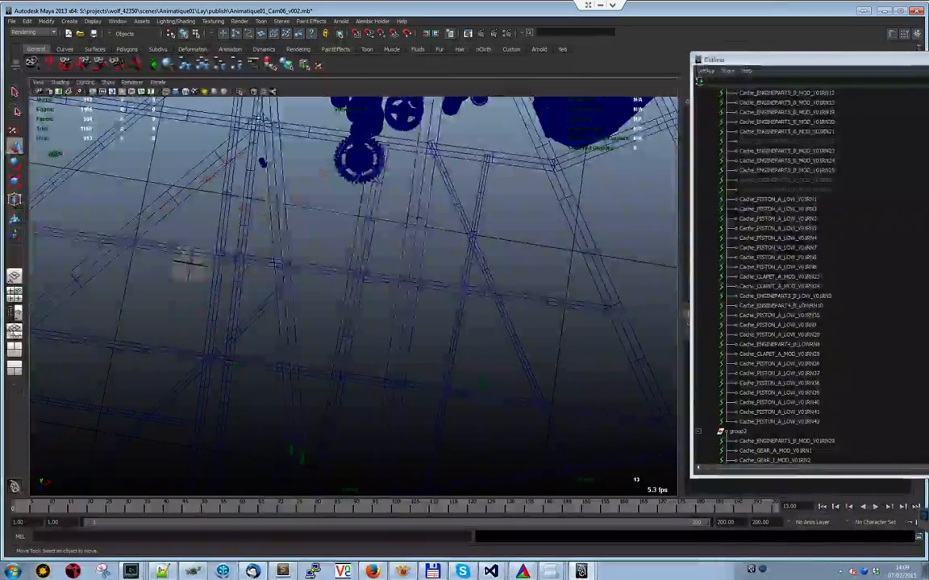
- Box-select the entire engine-part city to check its extent, clear the selection and view the layout from low and high angles
key(ctrl+z)
click(546, 164)
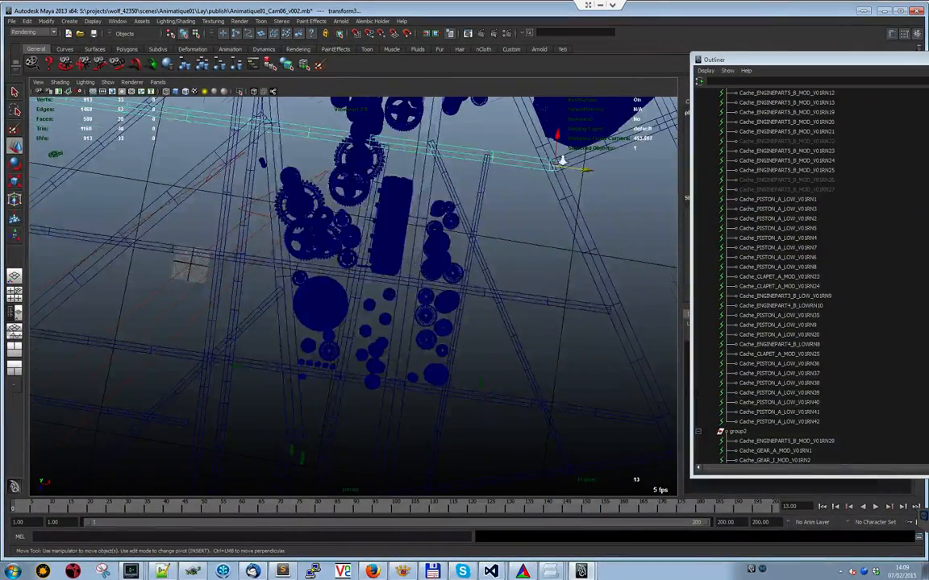
scroll(564, 171, down, 8)
drag(573, 119, 133, 391)
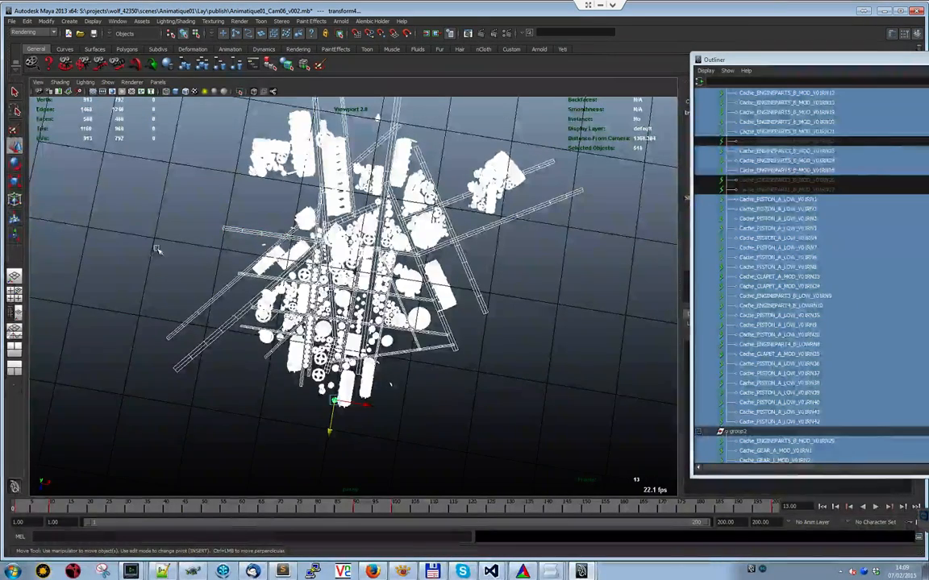
click(283, 236)
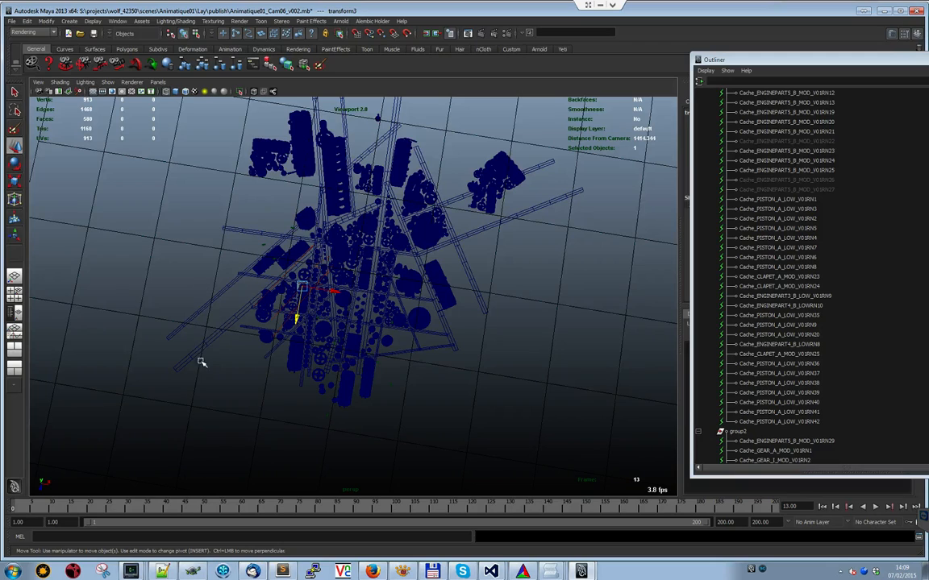
drag(198, 304, 163, 305)
alt+drag(245, 219, 310, 231)
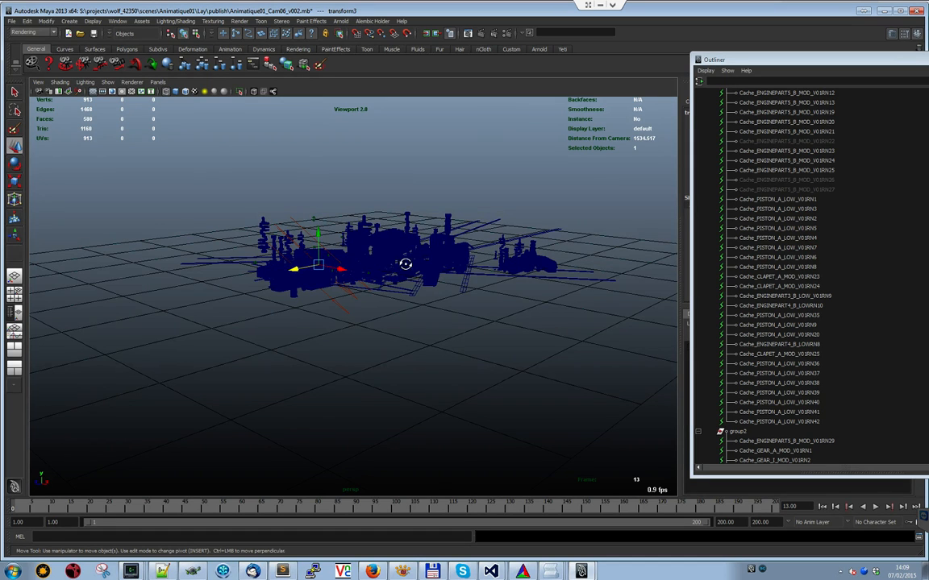
alt+drag(409, 250, 367, 256)
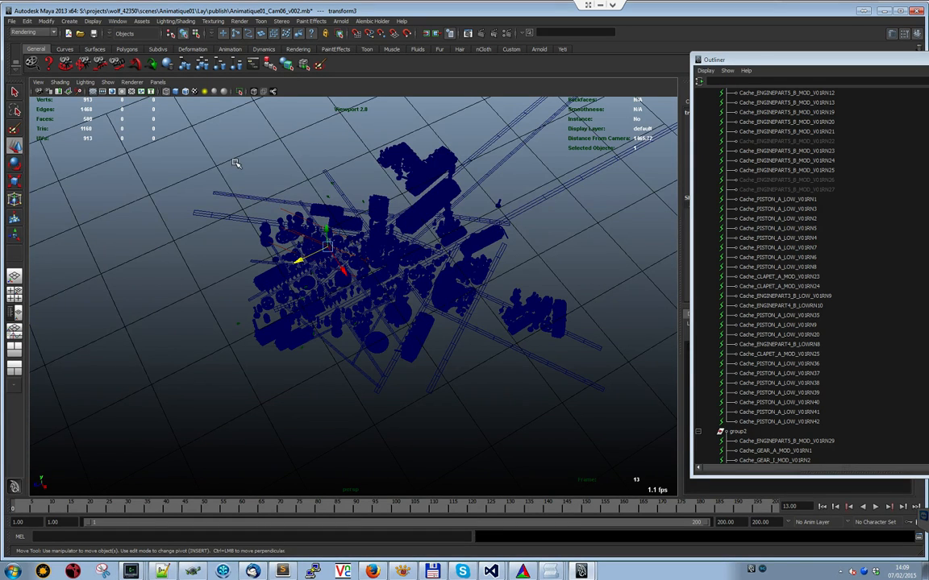
click(261, 172)
- Examine the dense wireframe gears, pistons and blocks in the city centre up close
alt+right_drag(261, 258, 359, 276)
alt+right_drag(422, 259, 392, 232)
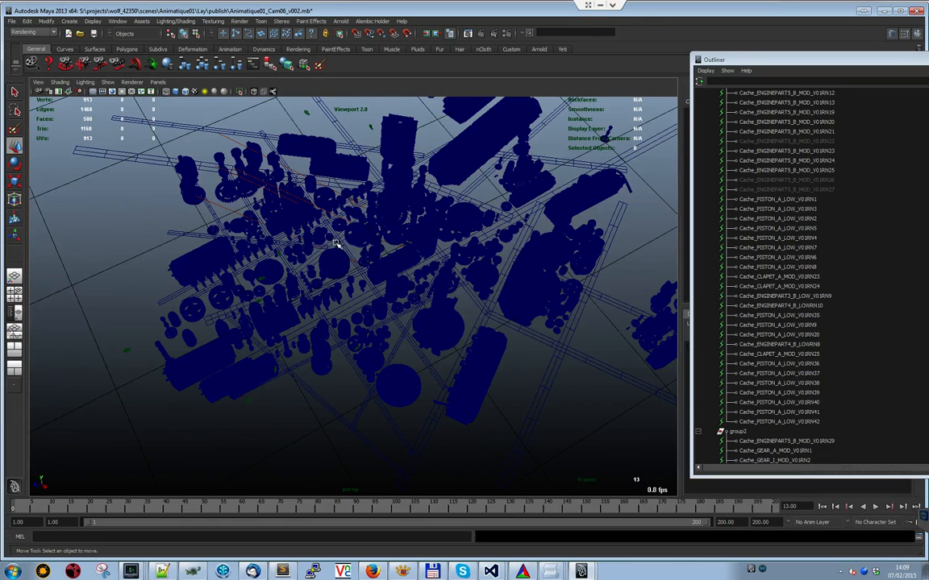
alt+right_drag(475, 254, 292, 248)
alt+drag(446, 222, 348, 303)
alt+drag(592, 482, 659, 500)
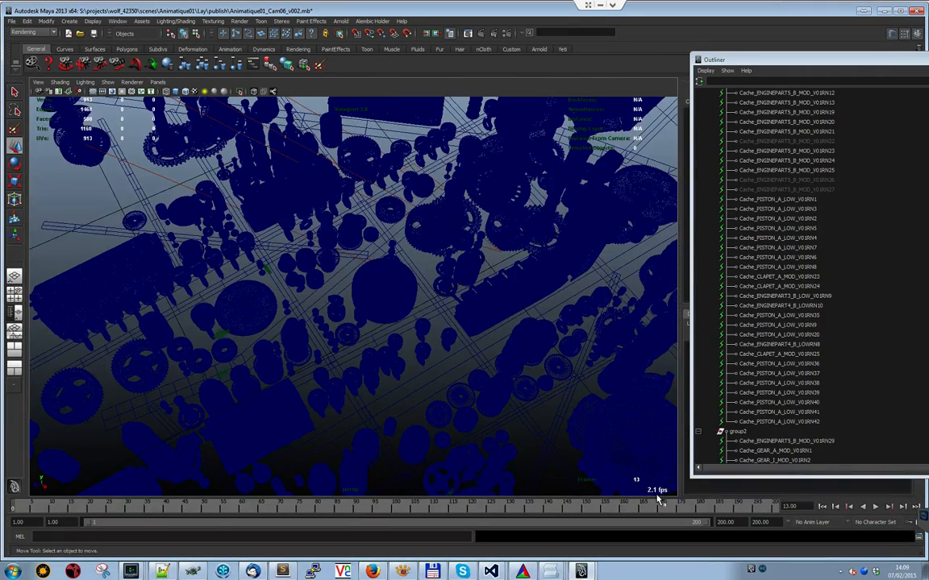
alt+middle_drag(403, 275, 400, 417)
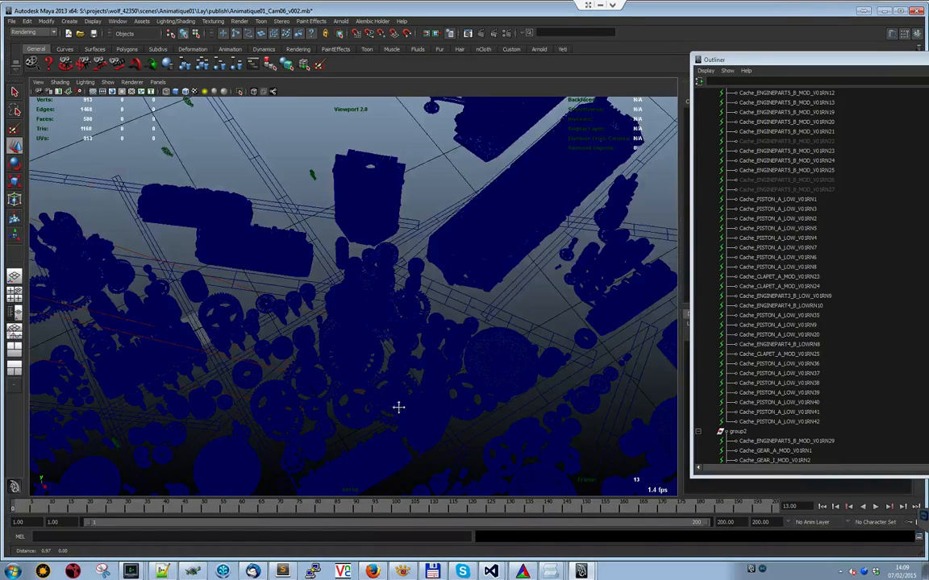
alt+drag(196, 315, 308, 280)
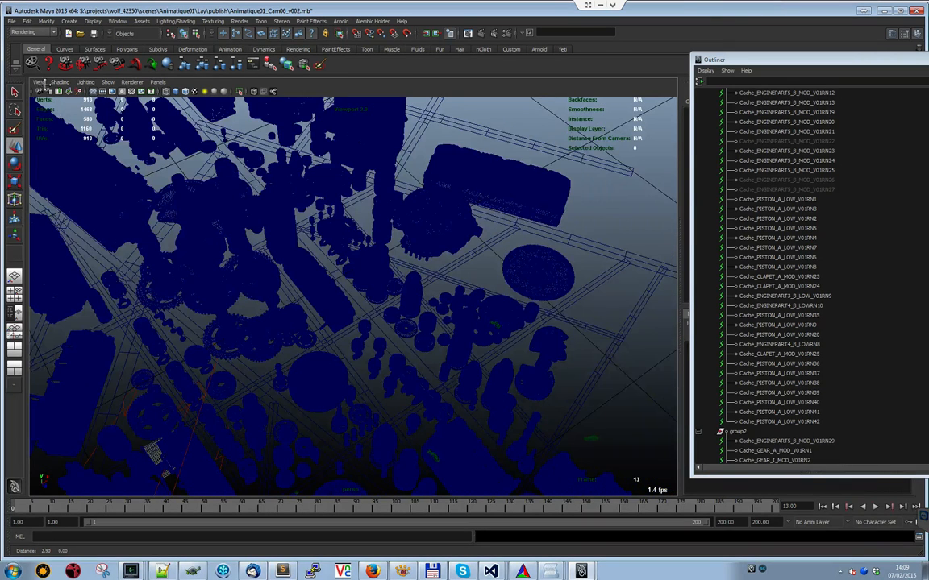
- Set the viewport shading to Smooth Shade All and select the long ENGINEPART1_B engine cover in the foreground
click(60, 82)
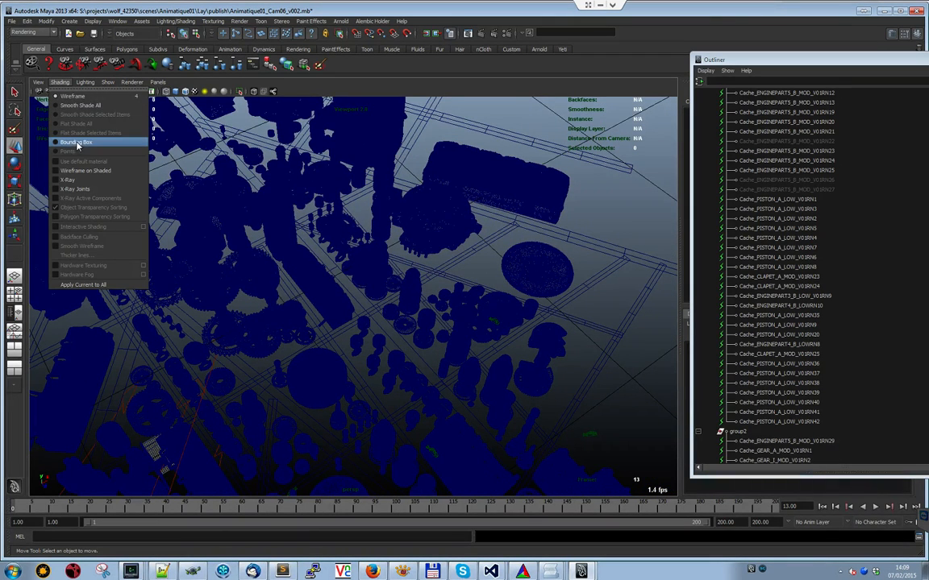
click(79, 105)
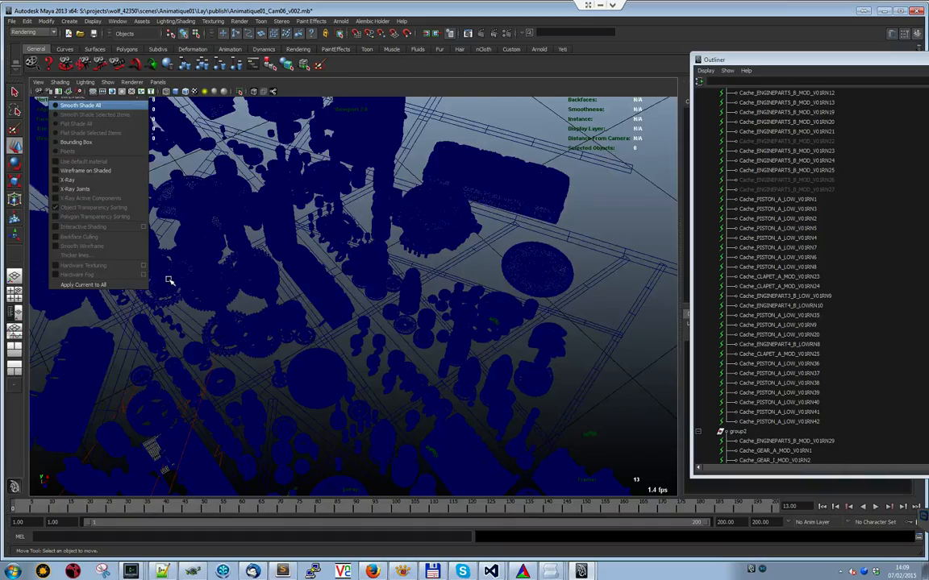
alt+drag(287, 307, 436, 209)
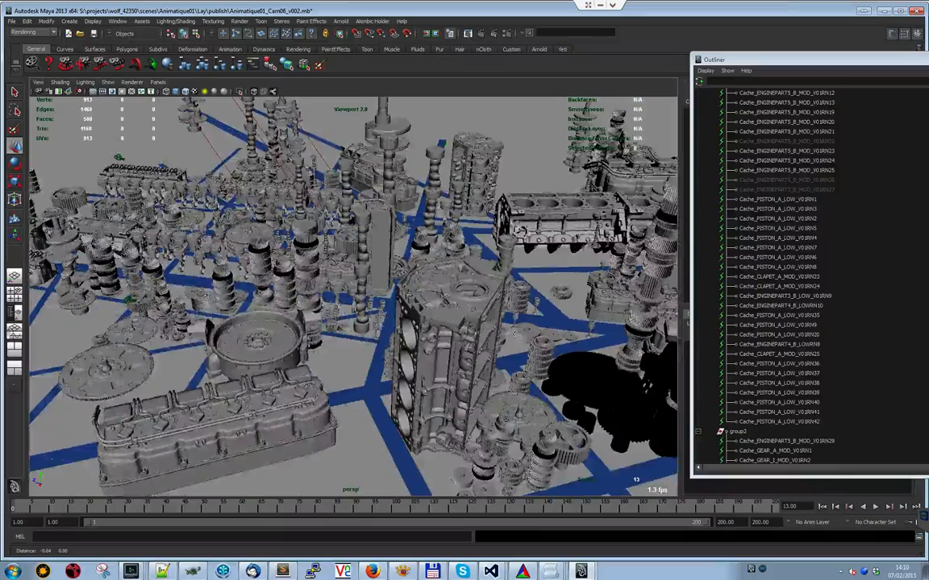
alt+drag(210, 292, 275, 362)
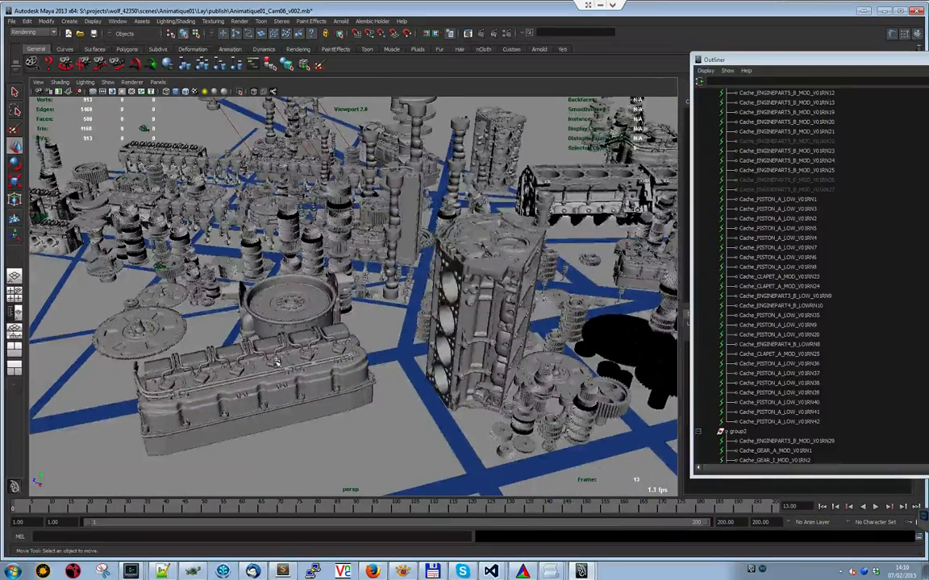
click(250, 382)
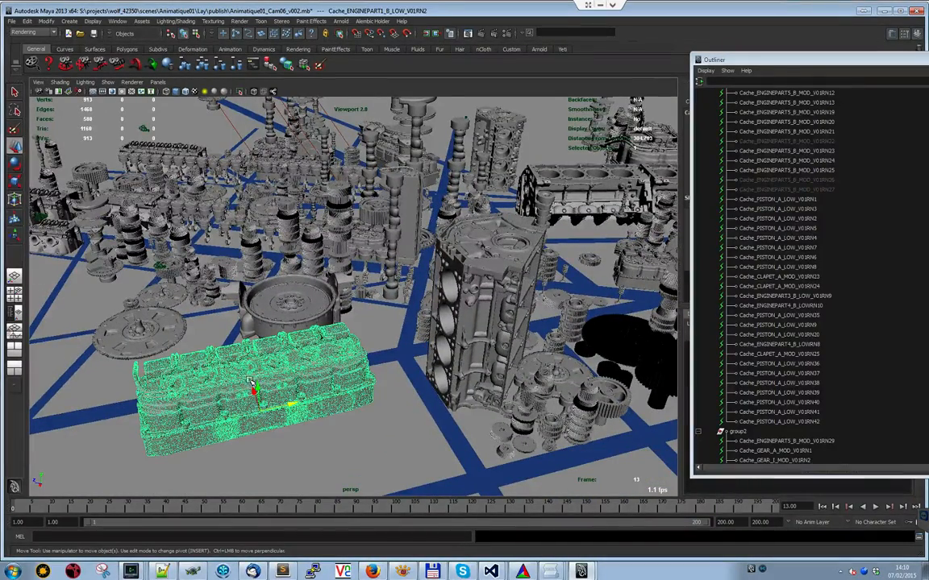
- Duplicate the selected ENGINEPART1_B engine cover, stack the copy directly above the original and clear the selection
key(ctrl+d)
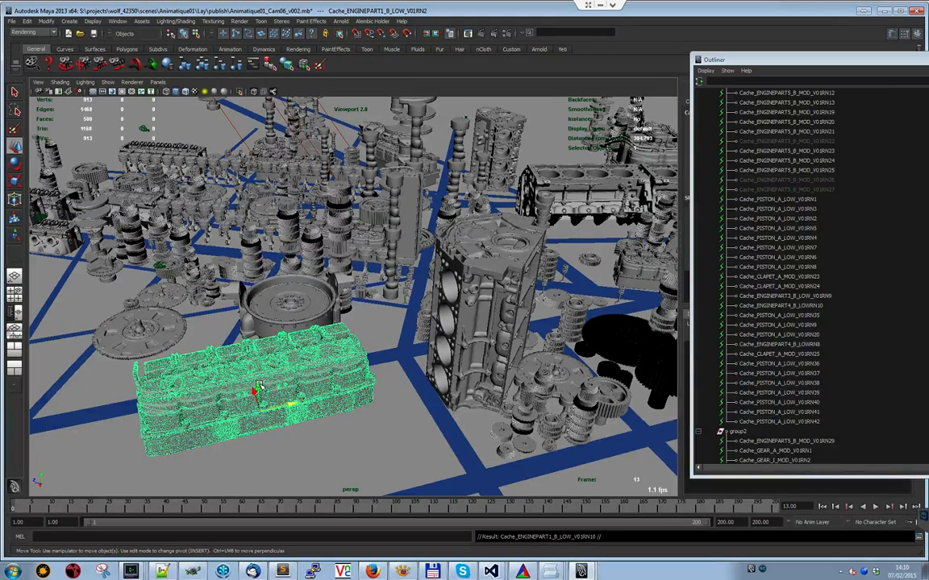
drag(253, 387, 255, 438)
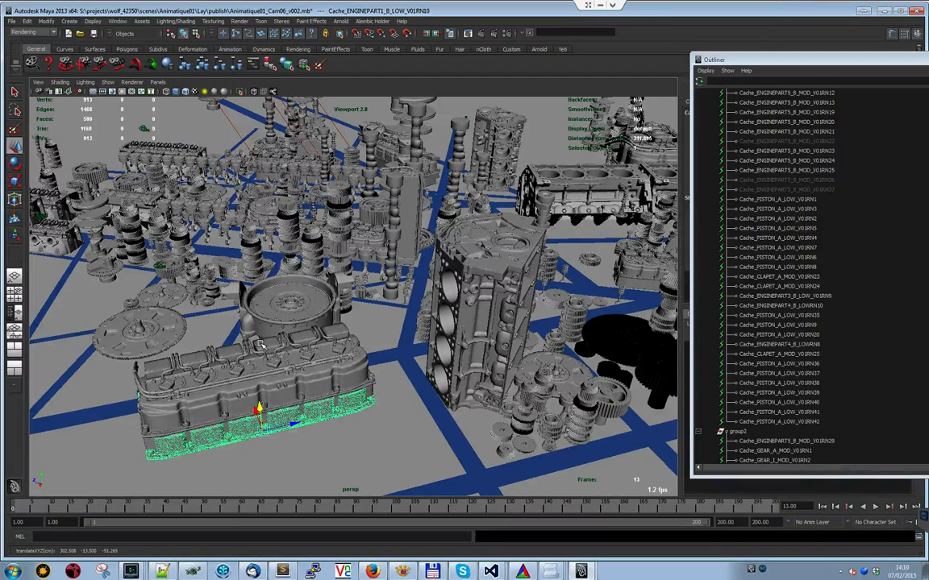
drag(259, 344, 258, 335)
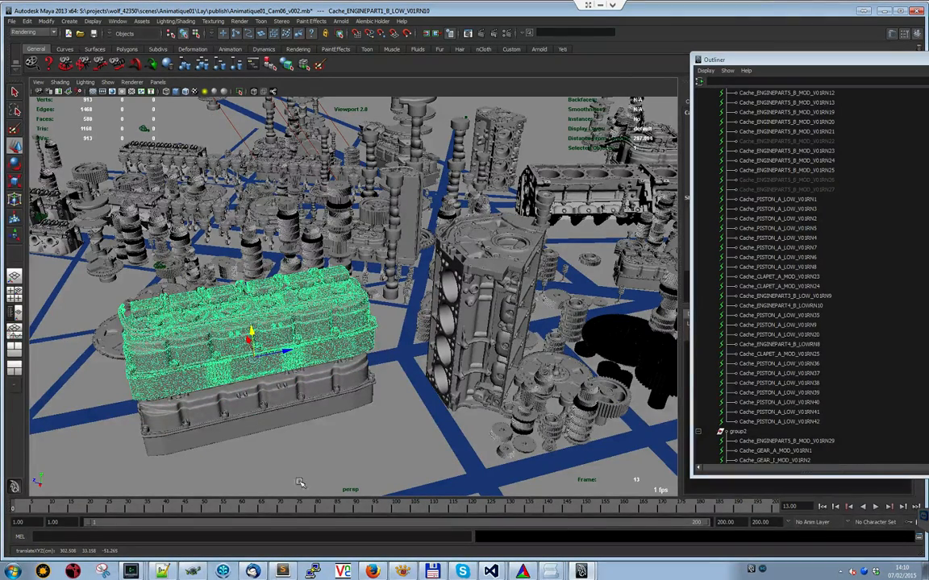
click(239, 243)
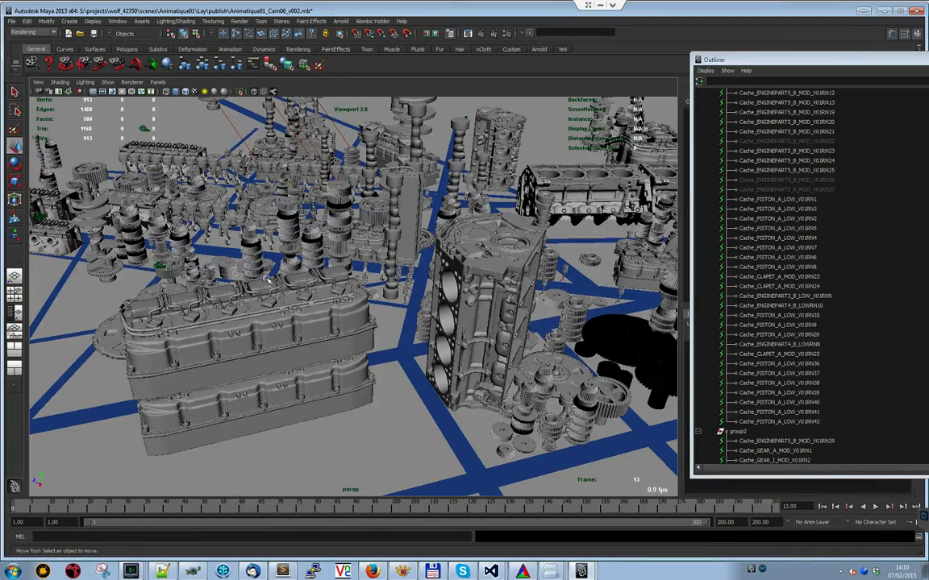
- Duplicate the middle piston in the row of three and move the copy along the row into the gap before the neighbouring pistons
alt+right_drag(223, 276, 262, 269)
alt+right_drag(274, 321, 276, 246)
mouse_move(321, 397)
alt+mouse_down()
mouse_move(294, 373)
mouse_move(436, 306)
mouse_move(294, 451)
mouse_move(328, 414)
alt+mouse_up()
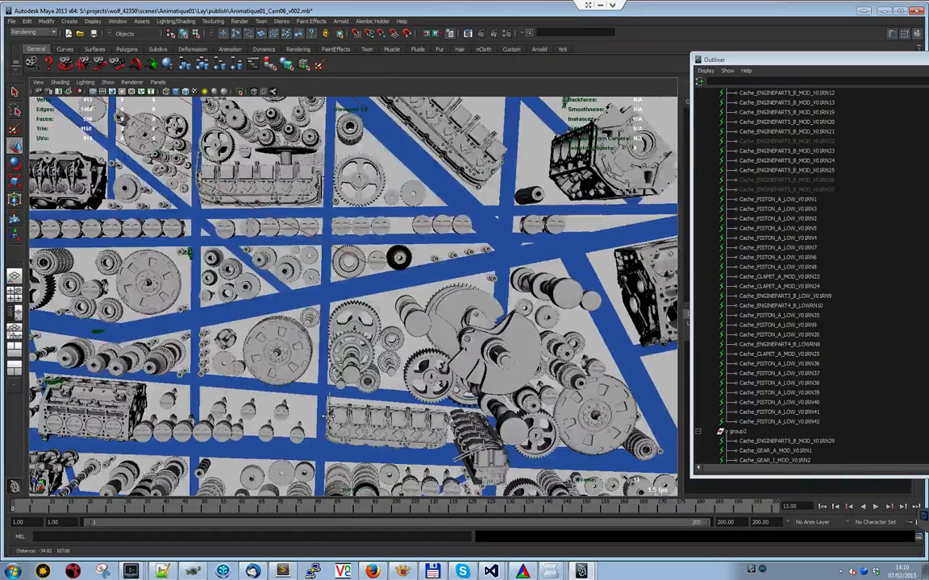
alt+middle_drag(319, 281, 320, 277)
alt+right_drag(319, 276, 364, 186)
alt+middle_drag(266, 188, 250, 328)
alt+right_drag(384, 247, 360, 268)
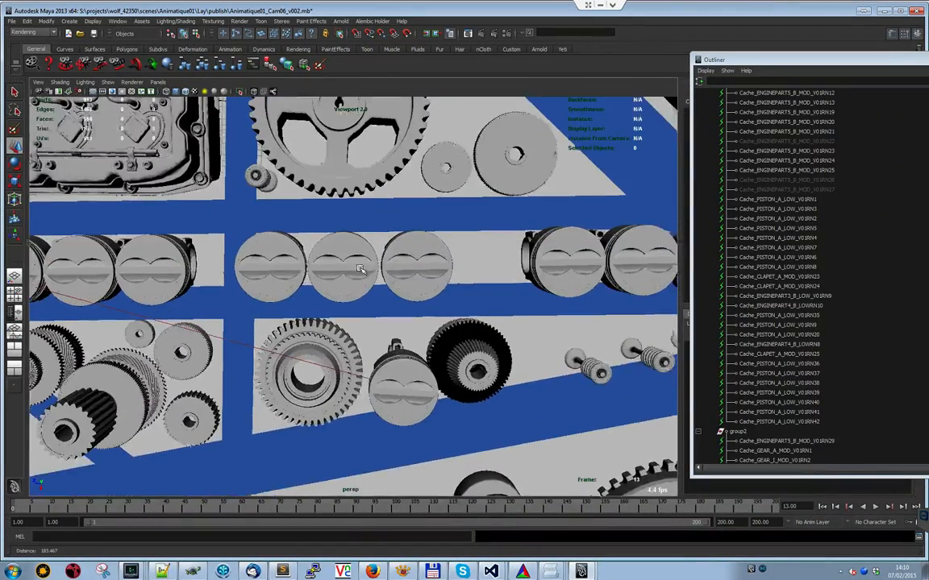
click(342, 263)
key(ctrl+d)
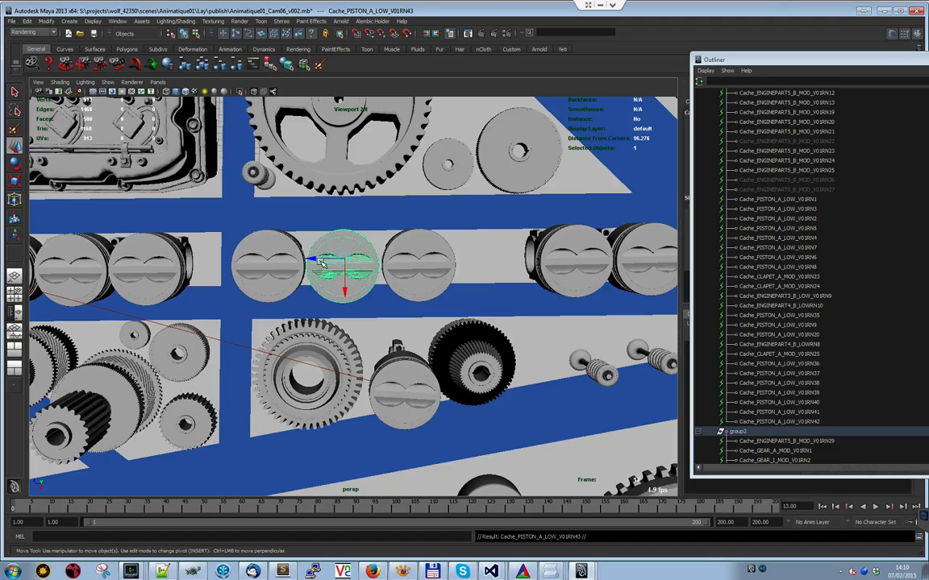
drag(316, 258, 419, 262)
- Duplicate the large flat GEAR_G gear beside the piston row, place the copy behind the original and clear the selection
alt+drag(374, 300, 310, 252)
alt+middle_drag(387, 239, 334, 325)
alt+right_drag(199, 324, 435, 326)
click(492, 194)
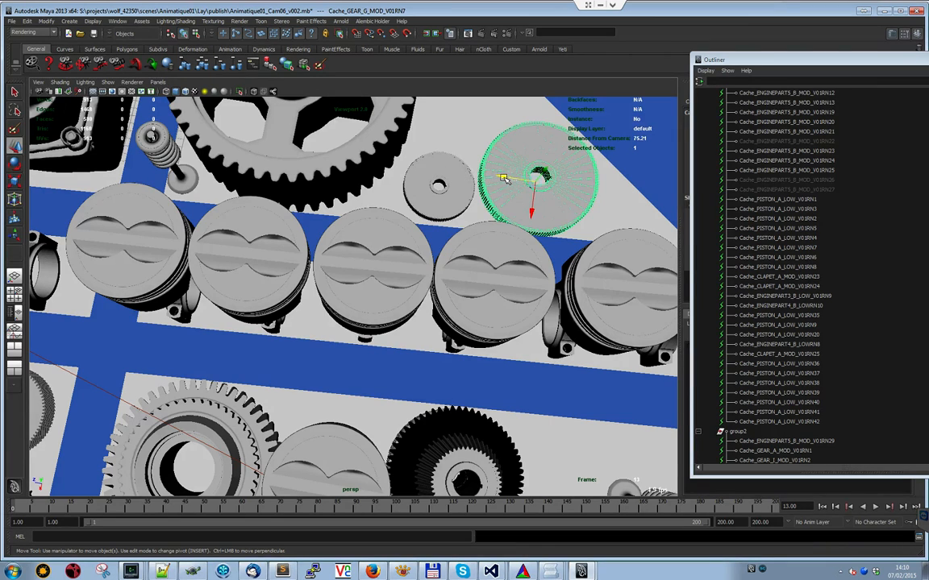
key(ctrl+d)
key(ctrl+z)
drag(501, 176, 561, 113)
click(472, 136)
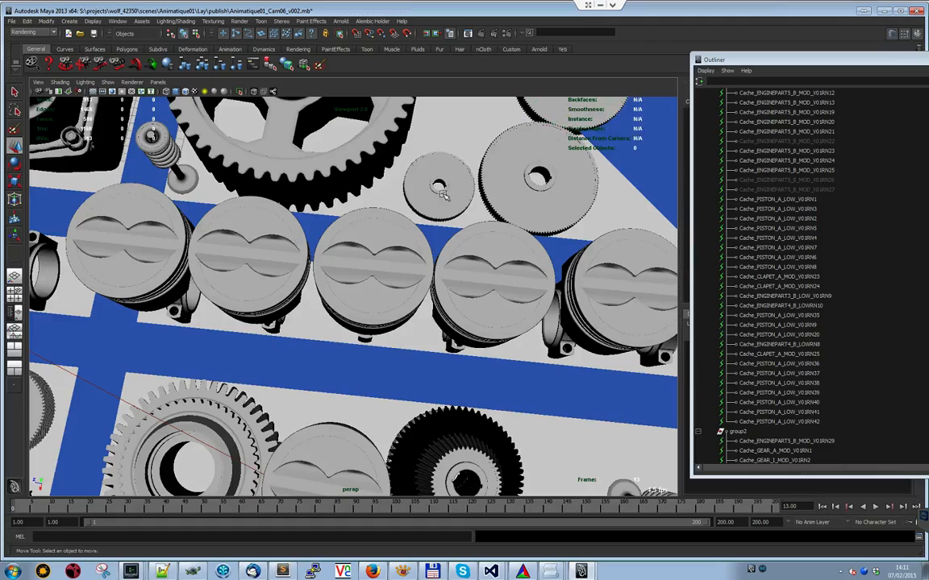
- Render an elevated view of the gears, pistons and engine blocks in the city centre in the Render View with Maya Hardware 2.0
scroll(478, 241, down, 6)
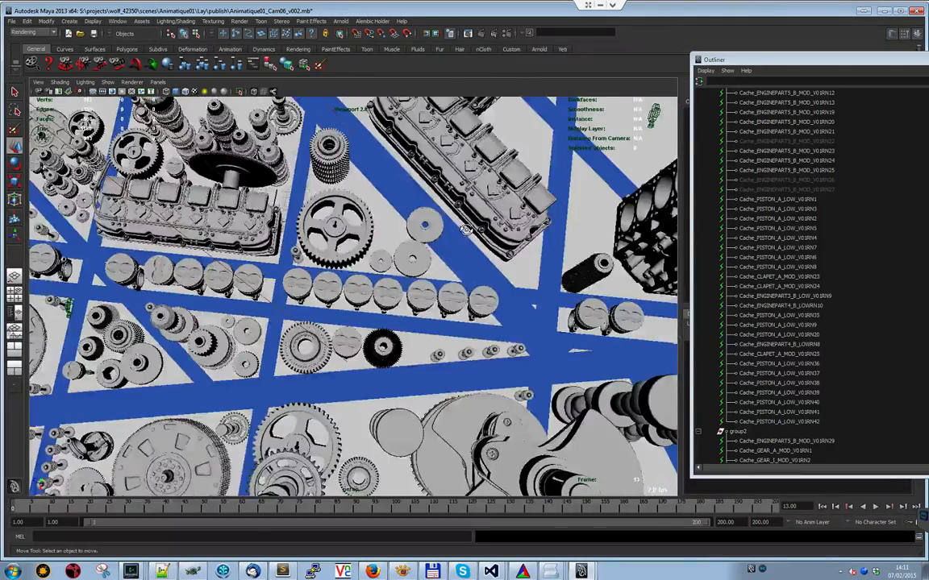
alt+drag(466, 230, 457, 175)
alt+right_drag(252, 200, 281, 223)
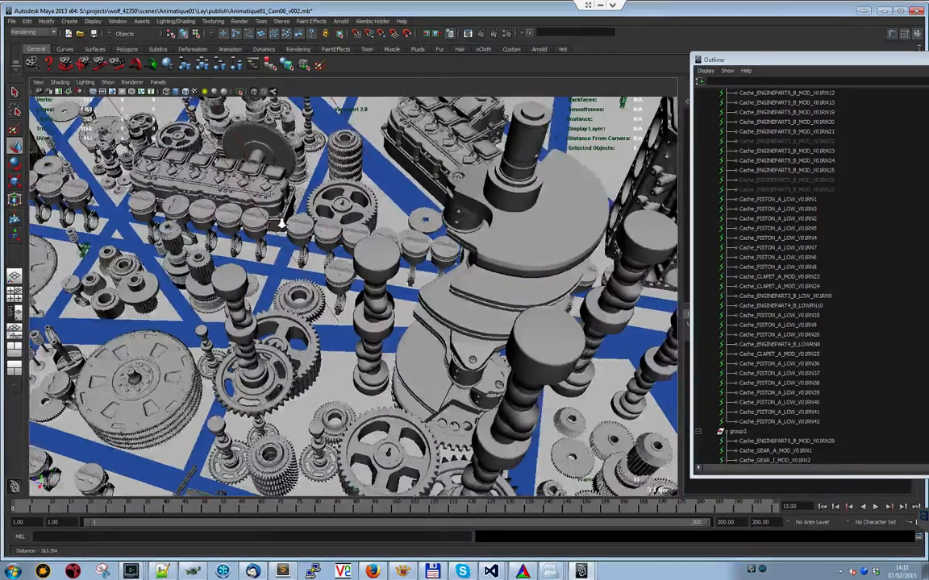
scroll(282, 224, down, 3)
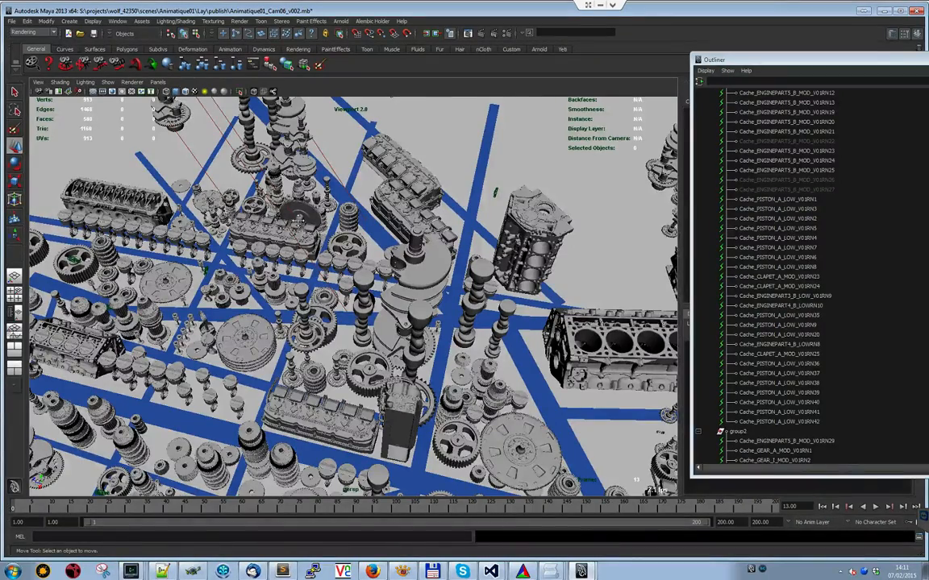
scroll(353, 294, up, 3)
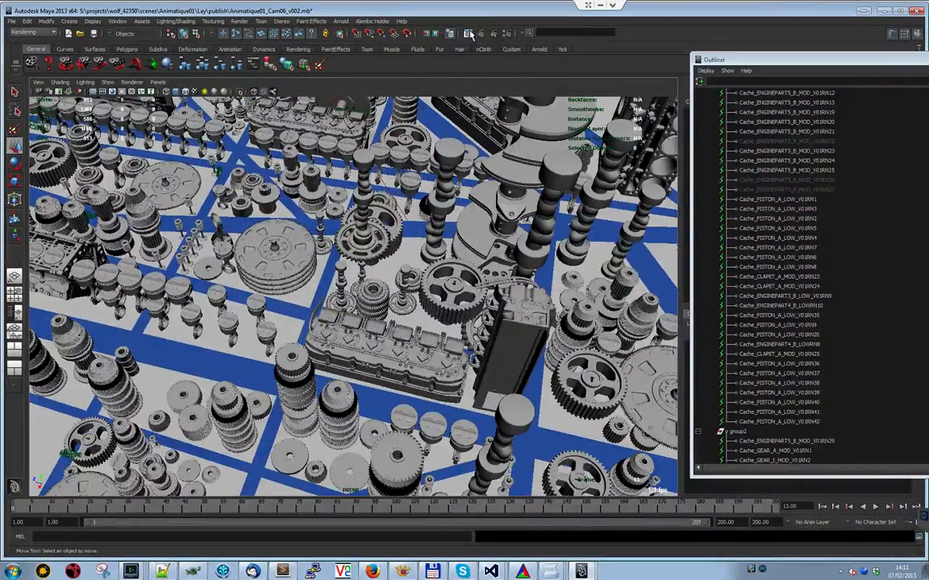
click(425, 33)
click(263, 137)
click(257, 157)
drag(448, 115, 559, 144)
drag(175, 139, 356, 71)
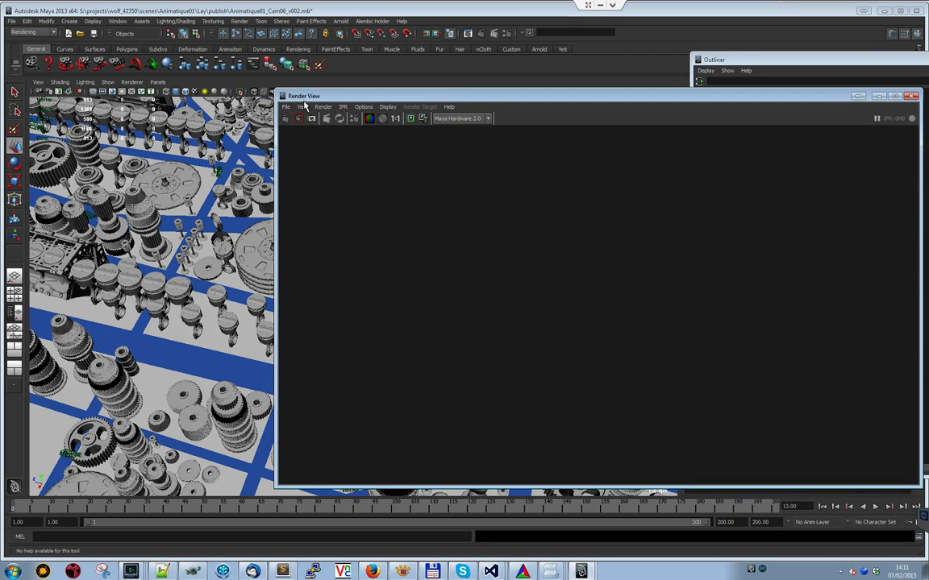
drag(315, 97, 270, 96)
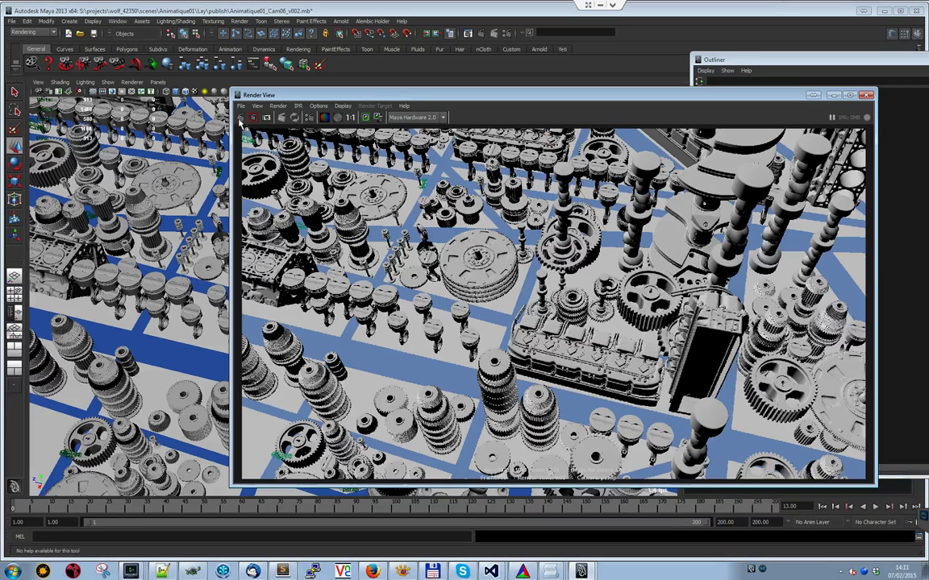
drag(400, 97, 381, 60)
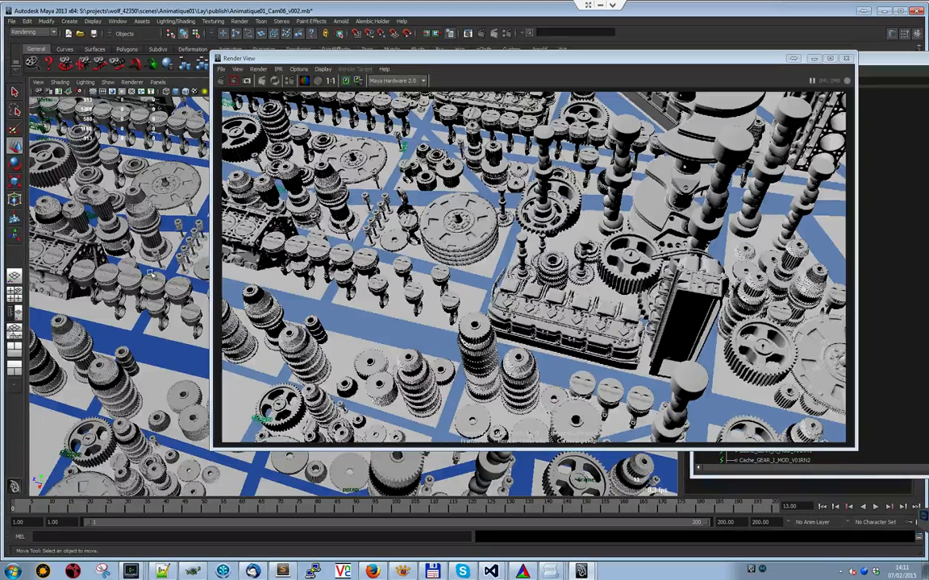
- Render the area with the stacked engine blocks at the city's edge and move the Render View aside to compare it with the viewport
alt+middle_drag(399, 305, 411, 302)
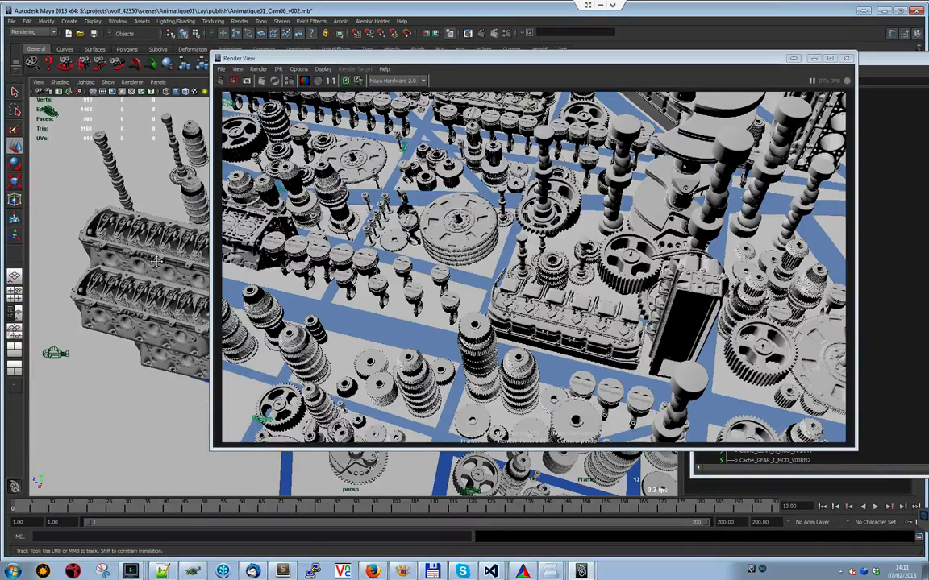
click(222, 81)
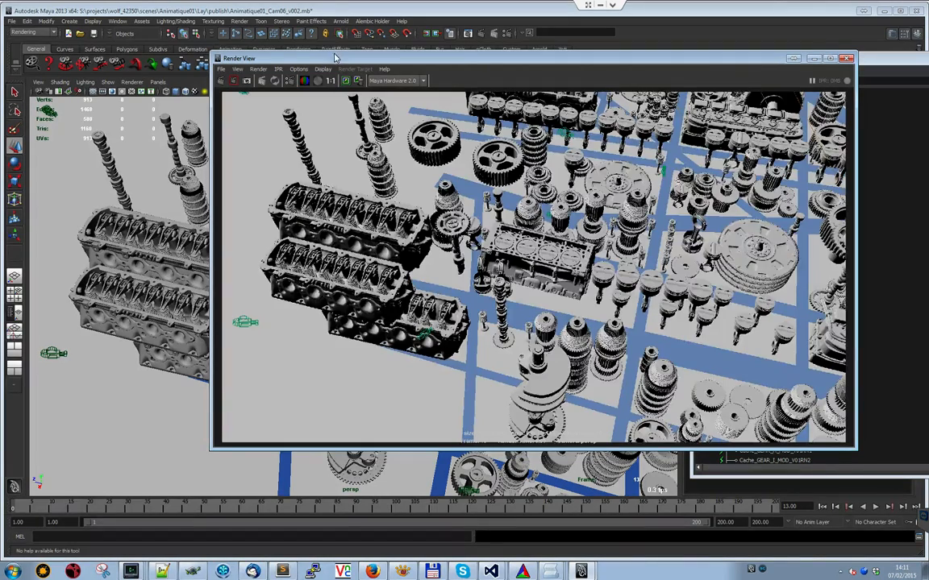
drag(485, 65, 636, 70)
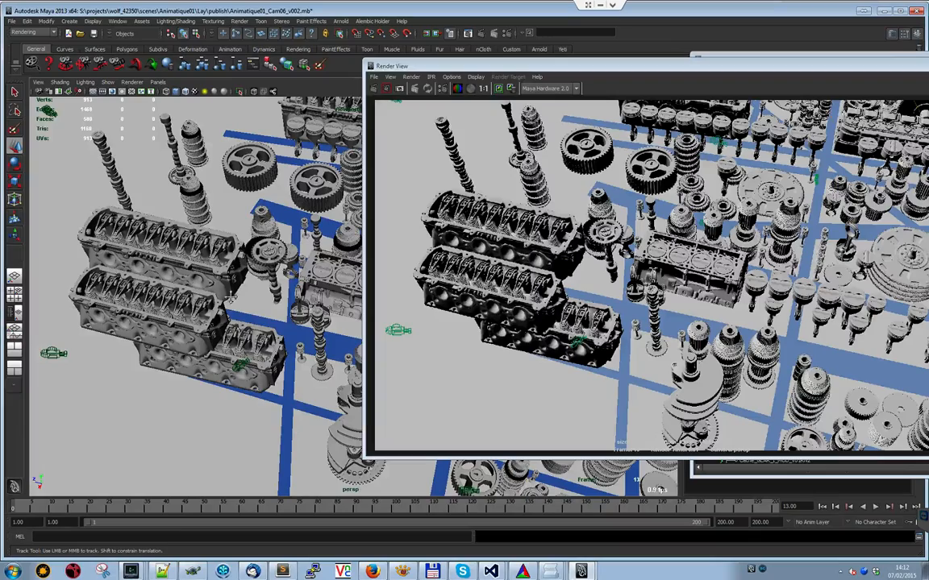
- Render a close-up of the engine cover with the gear stacks and large disc behind it
alt+middle_drag(296, 326, 193, 284)
alt+middle_drag(323, 305, 219, 303)
alt+middle_drag(339, 371, 259, 274)
alt+right_drag(258, 273, 322, 279)
alt+middle_drag(81, 284, 359, 409)
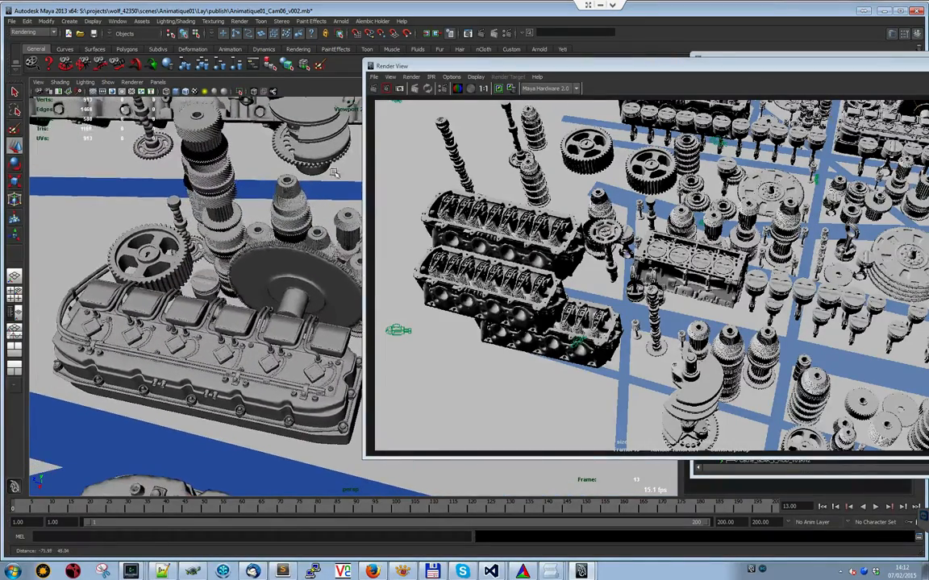
click(374, 90)
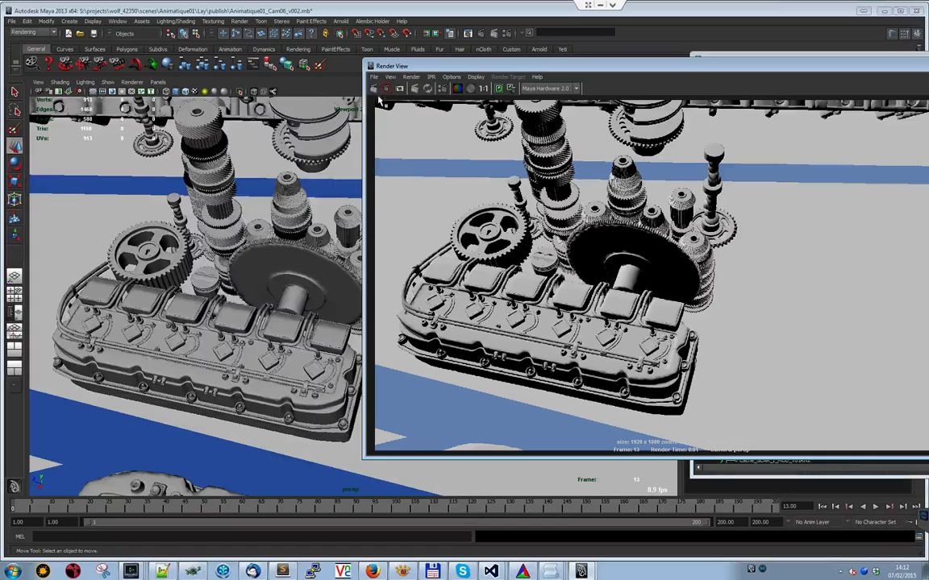
- Render a close-up of the two adjacent cylinder blocks showing their open bores
alt+drag(178, 234, 95, 538)
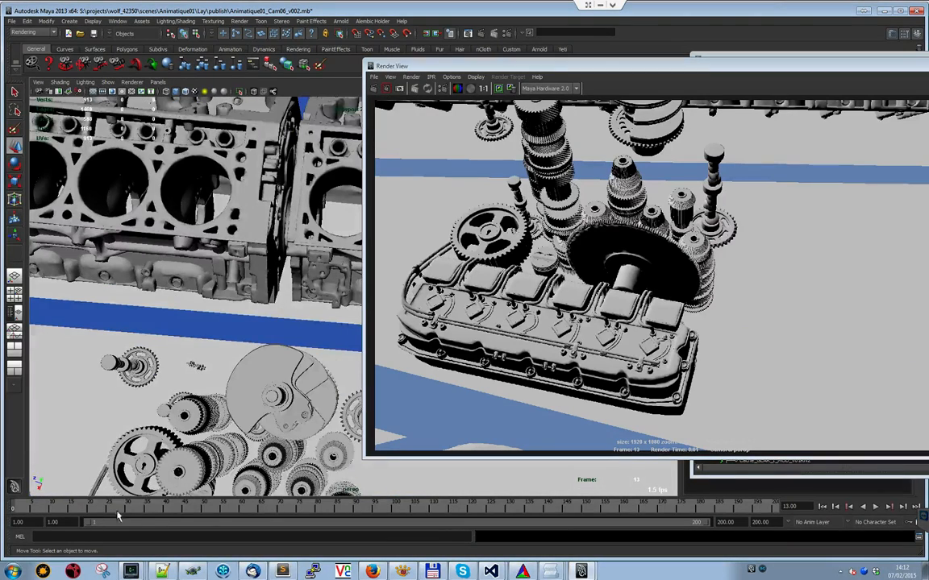
alt+drag(172, 218, 315, 100)
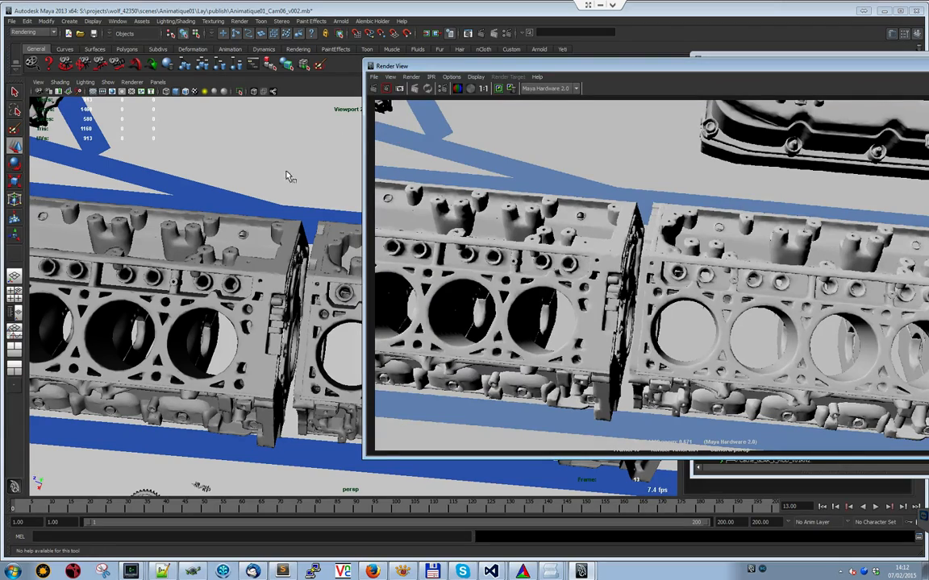
- Frame the camshafts, spoked gears and large round disc from above for another hardware render
alt+right_drag(289, 177, 147, 278)
alt+middle_drag(146, 280, 354, 96)
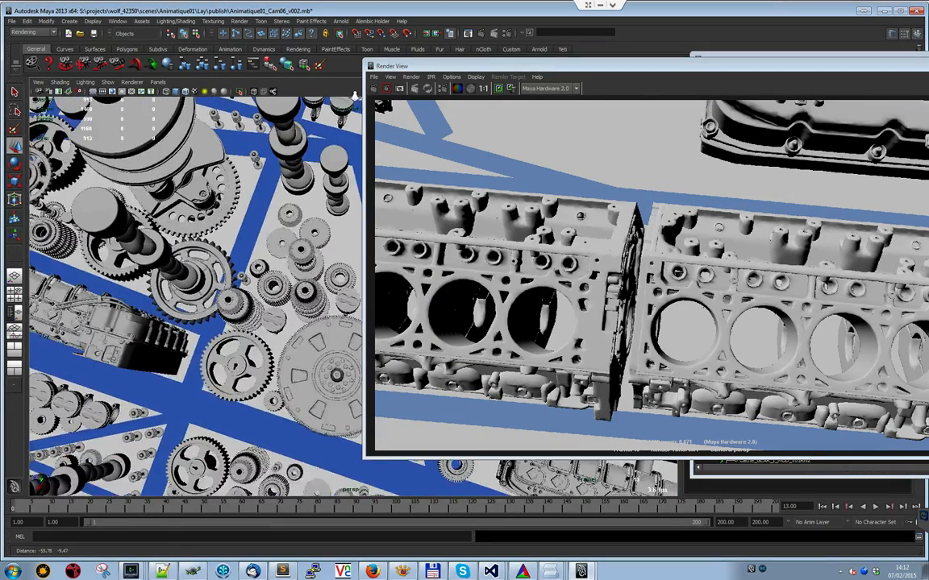